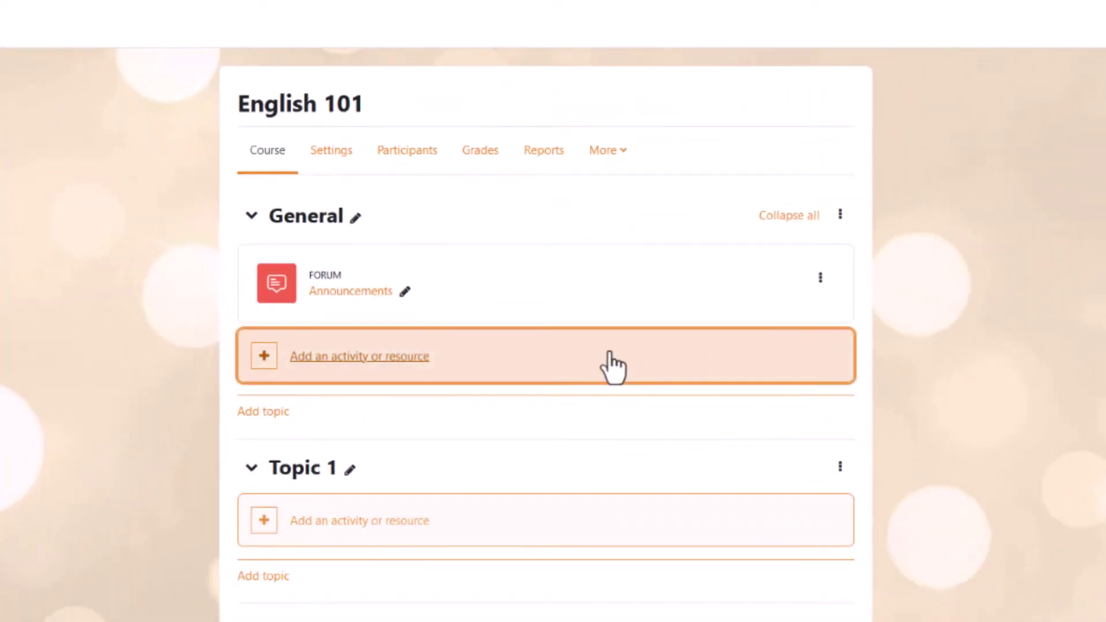
Add a BigBlueButton activity with room name 'English 101' and save and display it.
{"action": "left_click", "coordinate": [612, 366]}
{"action": "left_click", "coordinate": [530, 205]}
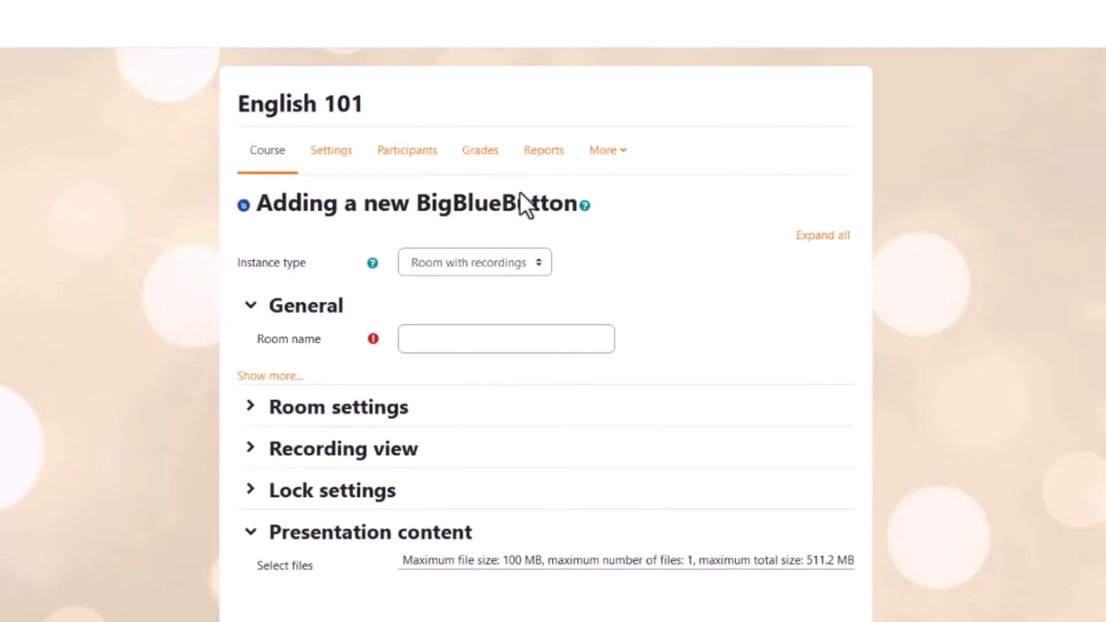
{"action": "left_click", "coordinate": [566, 338]}
{"action": "type", "text": "English 101"}
{"action": "scroll", "coordinate": [596, 336], "scroll_direction": "down", "scroll_amount": 1}
{"action": "scroll", "coordinate": [609, 313], "scroll_direction": "down", "scroll_amount": 10}
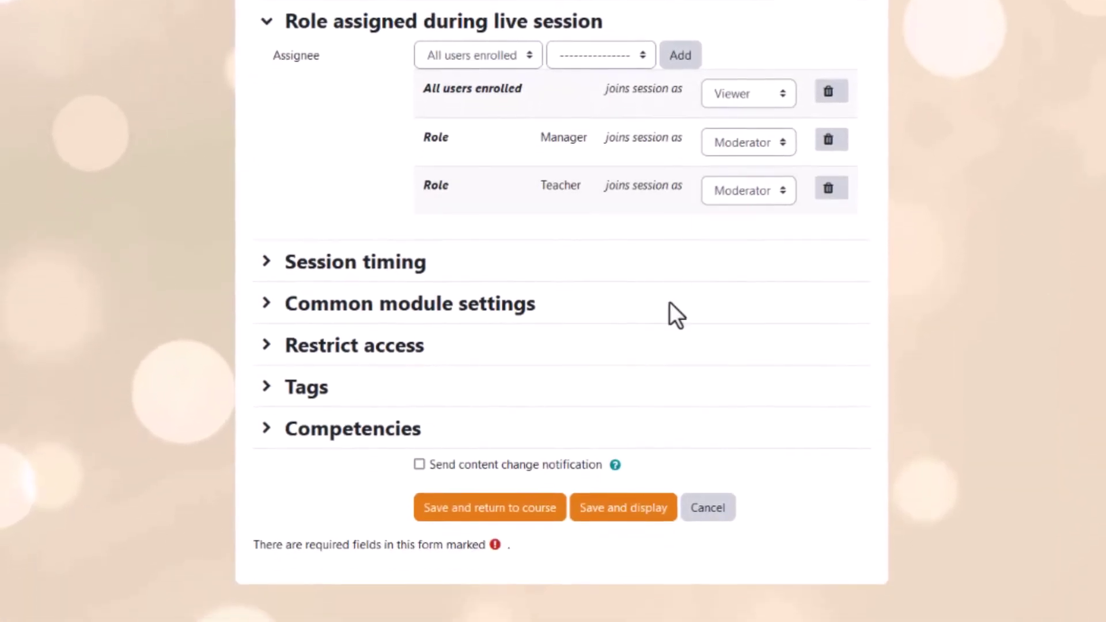
{"action": "left_click", "coordinate": [624, 506]}
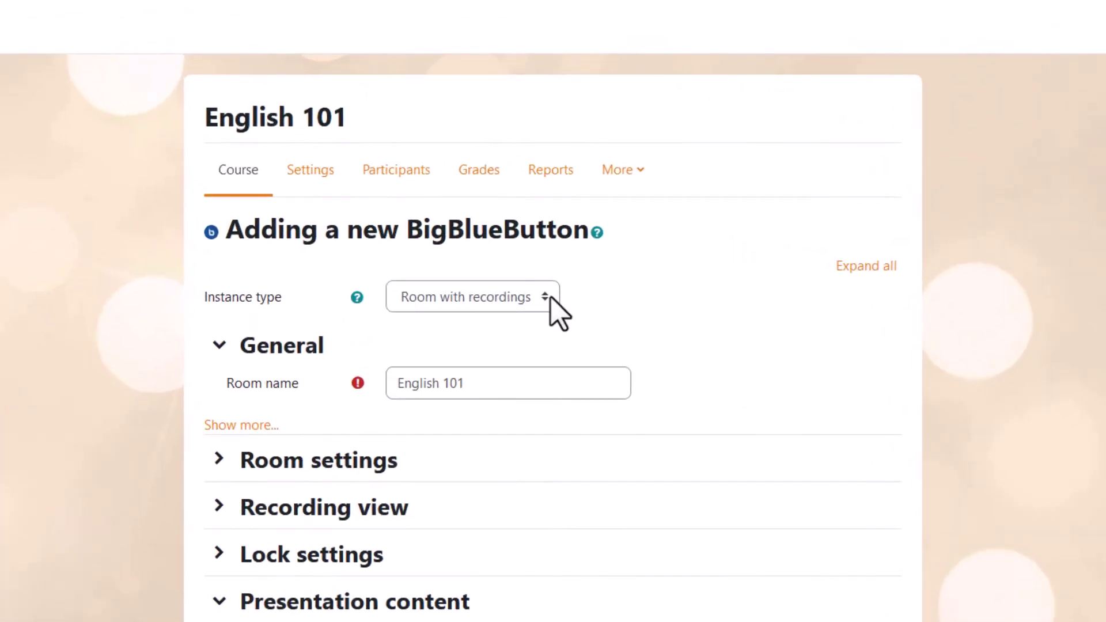
Review the instance type options and keep 'Room with recordings'.
{"action": "left_click", "coordinate": [549, 298]}
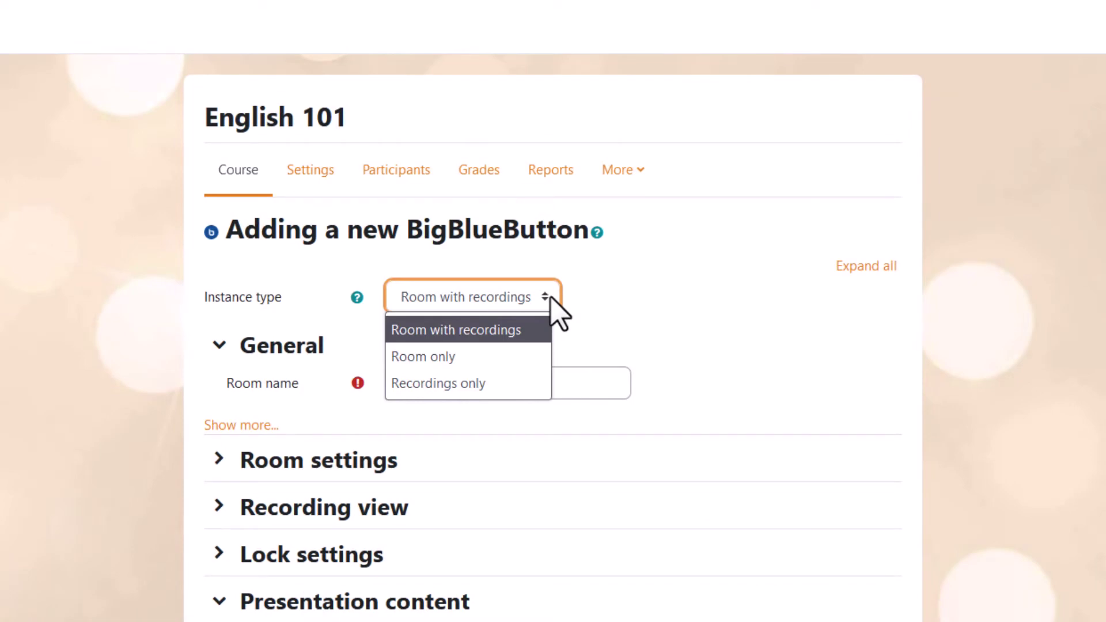
{"action": "left_click", "coordinate": [558, 311]}
{"action": "scroll", "coordinate": [527, 320], "scroll_direction": "down", "scroll_amount": 3}
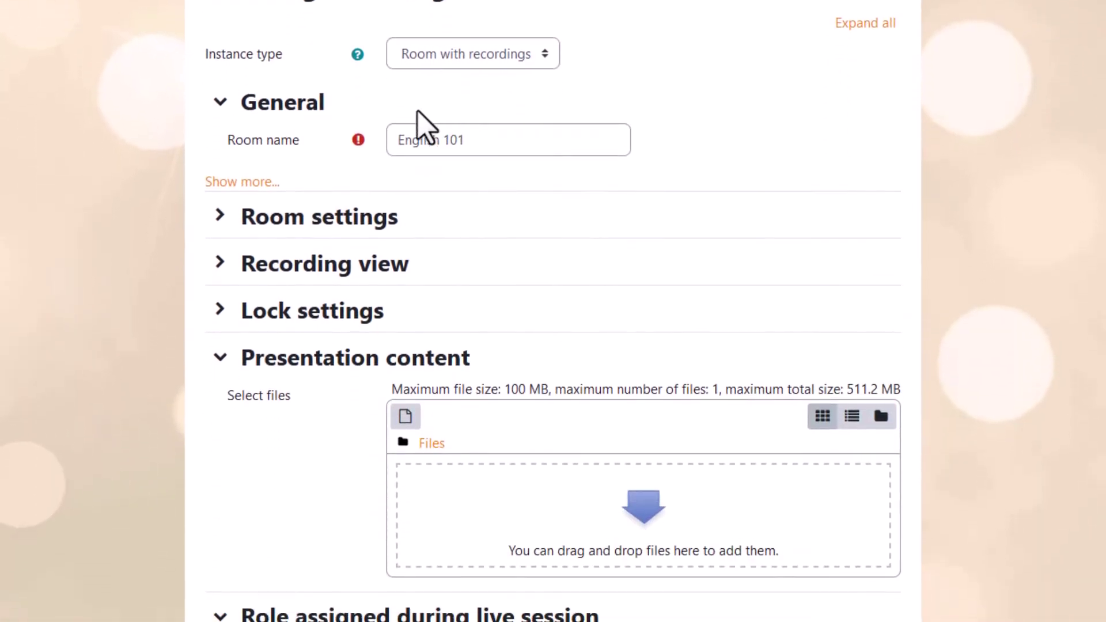
Show the optional Description field under General.
{"action": "left_click", "coordinate": [240, 181]}
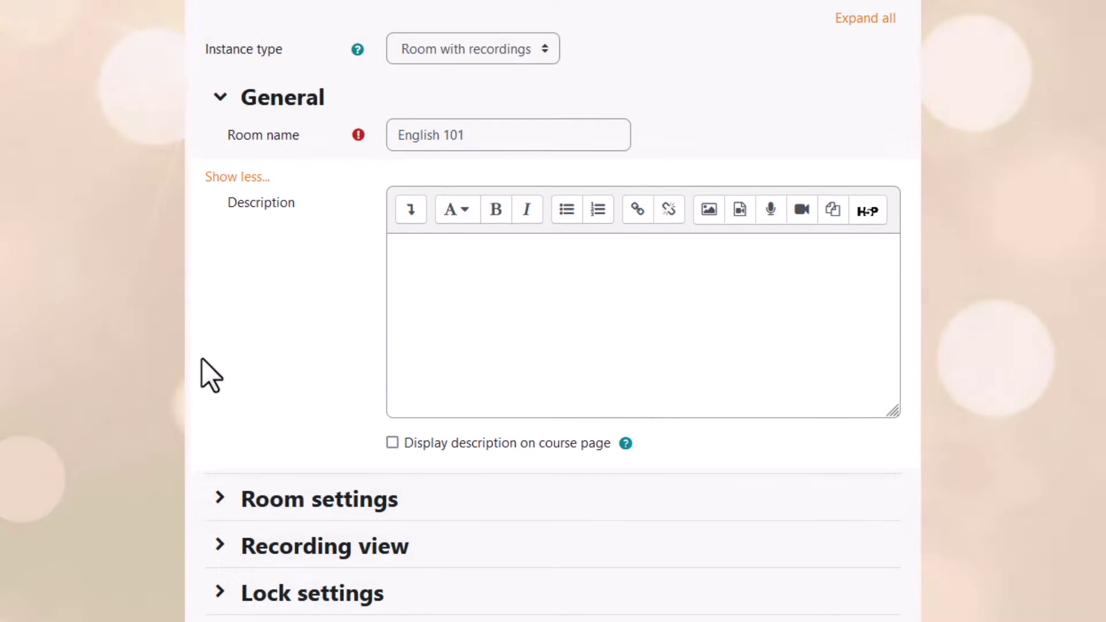
{"action": "scroll", "coordinate": [207, 363], "scroll_direction": "down", "scroll_amount": 3}
Expand Room settings and enable 'Wait for moderator'.
{"action": "left_click", "coordinate": [220, 256]}
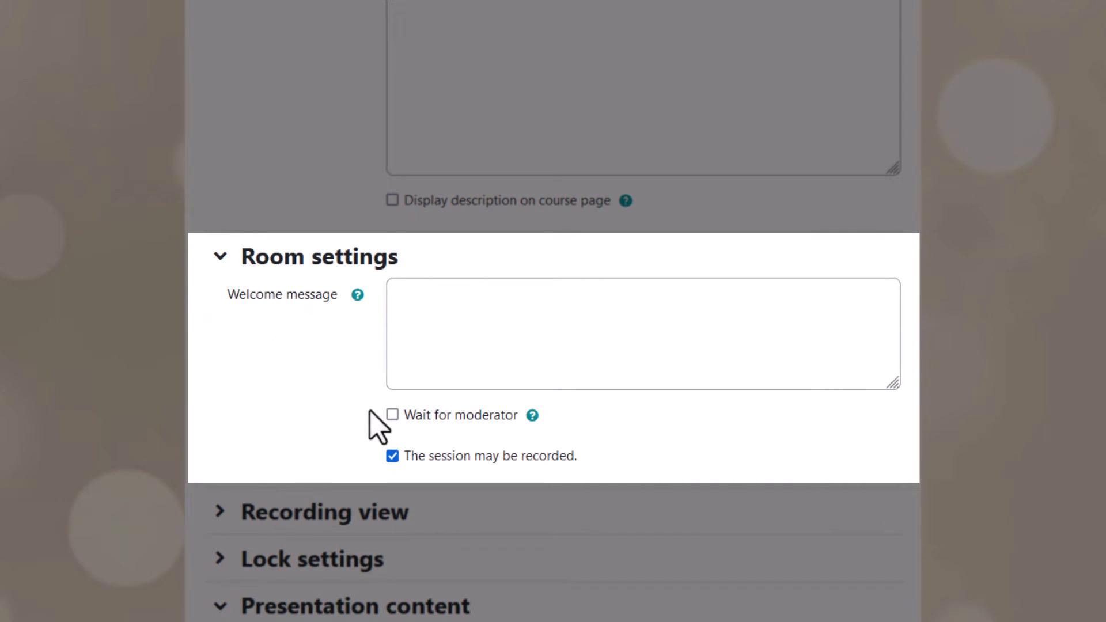
{"action": "left_click", "coordinate": [392, 415]}
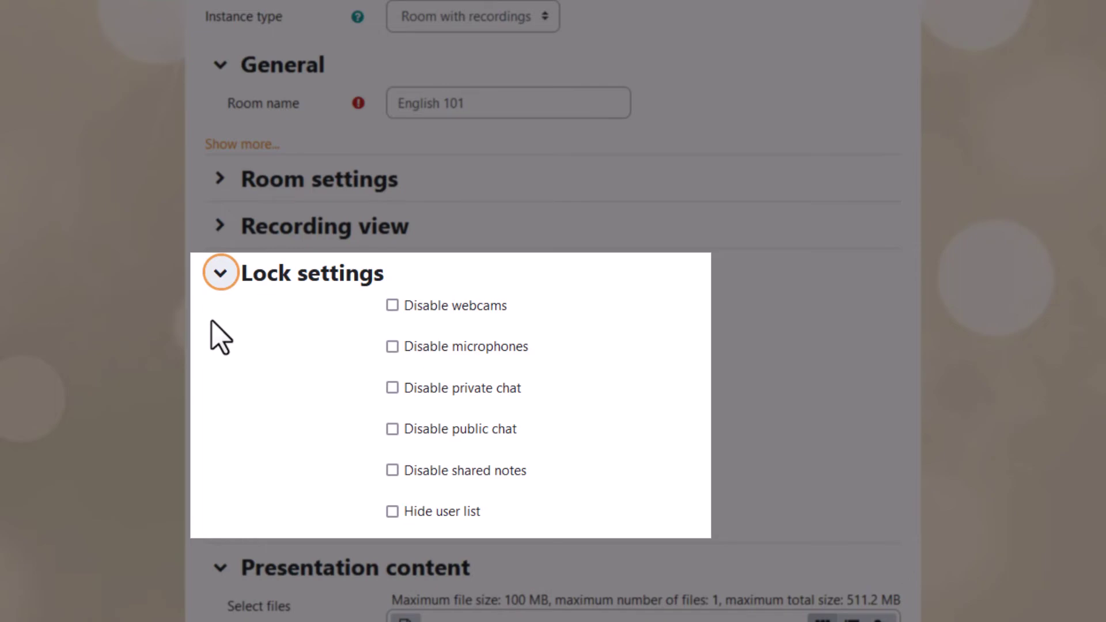
{"action": "scroll", "coordinate": [221, 336], "scroll_direction": "down", "scroll_amount": 1}
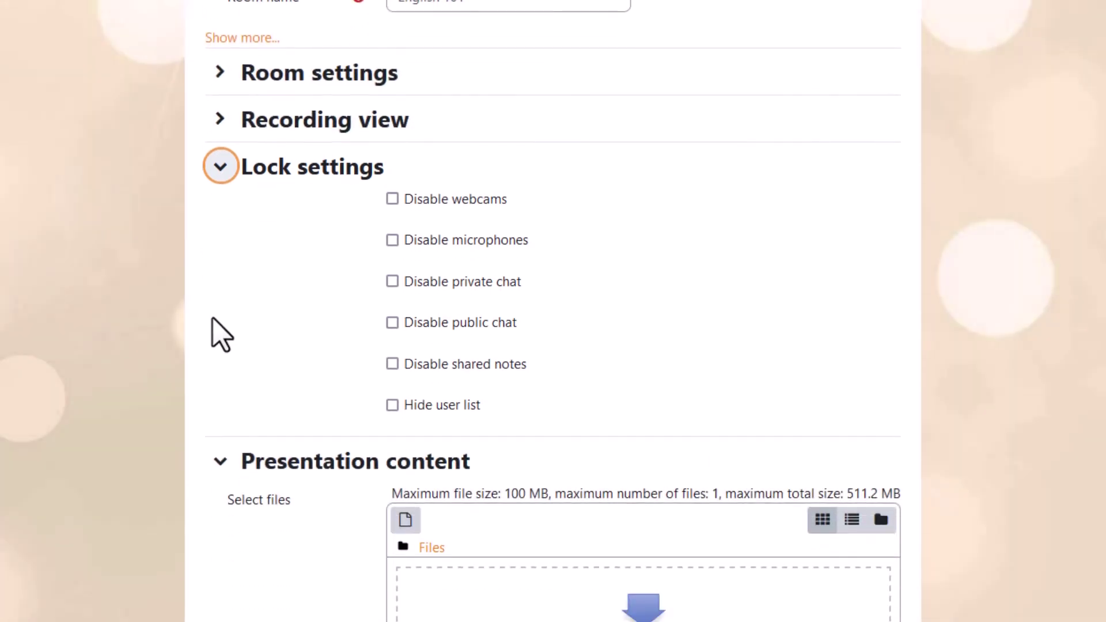
{"action": "scroll", "coordinate": [221, 335], "scroll_direction": "down", "scroll_amount": 2}
{"action": "scroll", "coordinate": [221, 336], "scroll_direction": "down", "scroll_amount": 3}
{"action": "scroll", "coordinate": [220, 285], "scroll_direction": "down", "scroll_amount": 4}
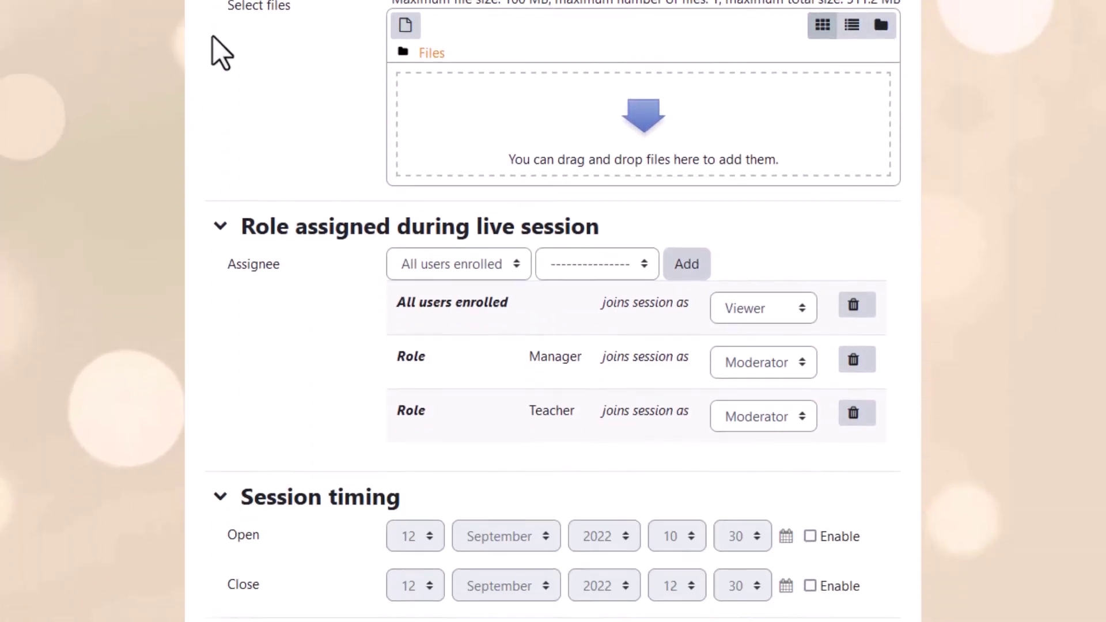
{"action": "scroll", "coordinate": [220, 39], "scroll_direction": "down", "scroll_amount": 1}
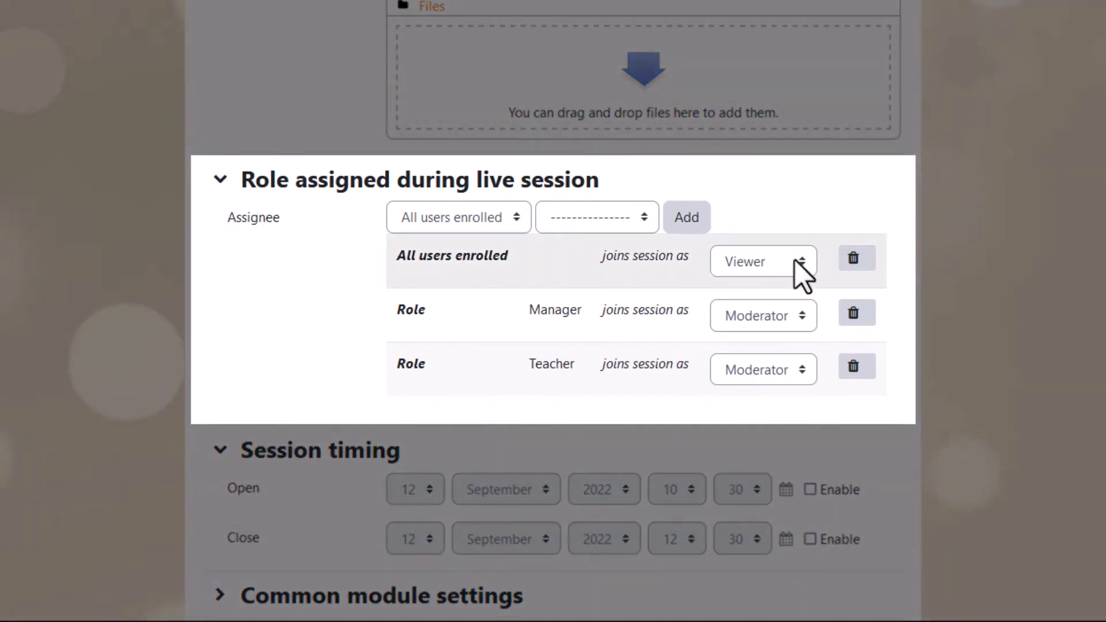
{"action": "left_click", "coordinate": [799, 261]}
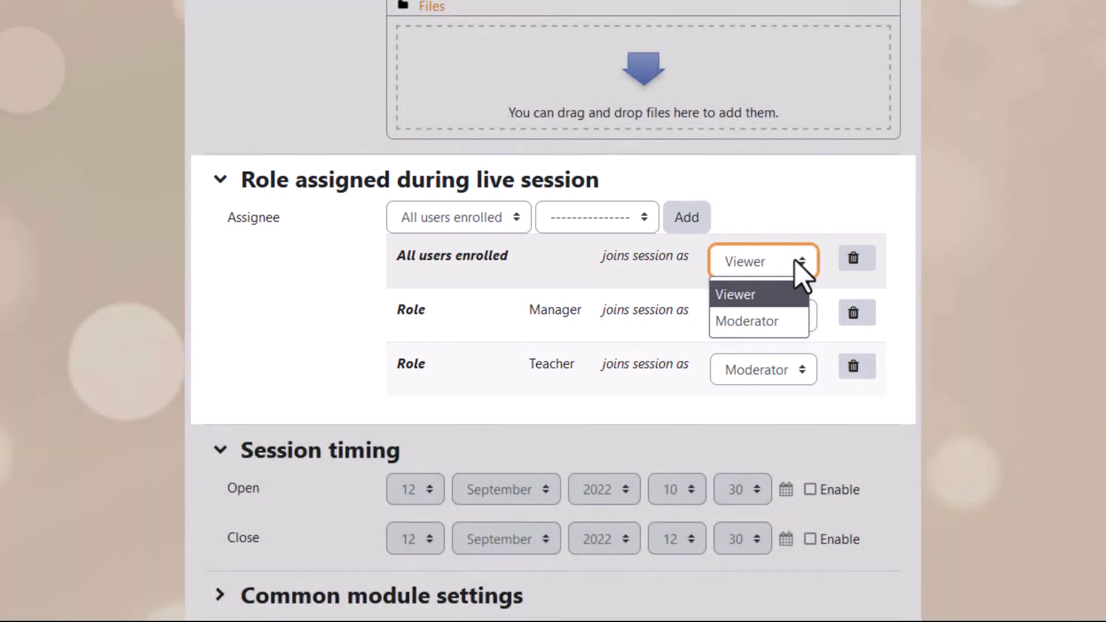
{"action": "left_click", "coordinate": [799, 264]}
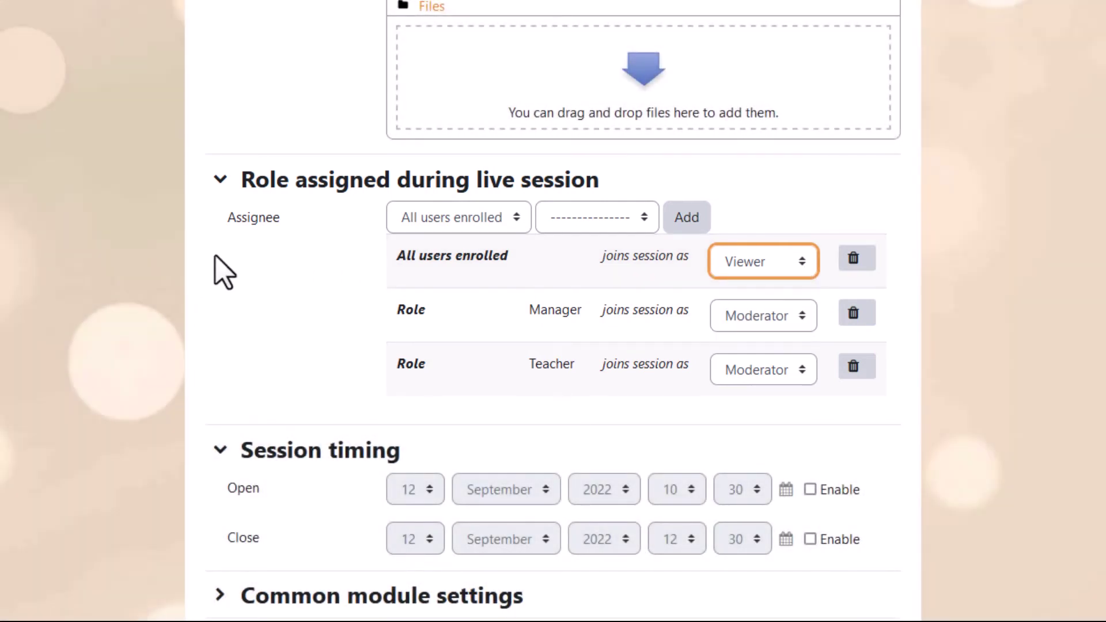
{"action": "scroll", "coordinate": [215, 270], "scroll_direction": "down", "scroll_amount": 5}
{"action": "scroll", "coordinate": [214, 269], "scroll_direction": "down", "scroll_amount": 3}
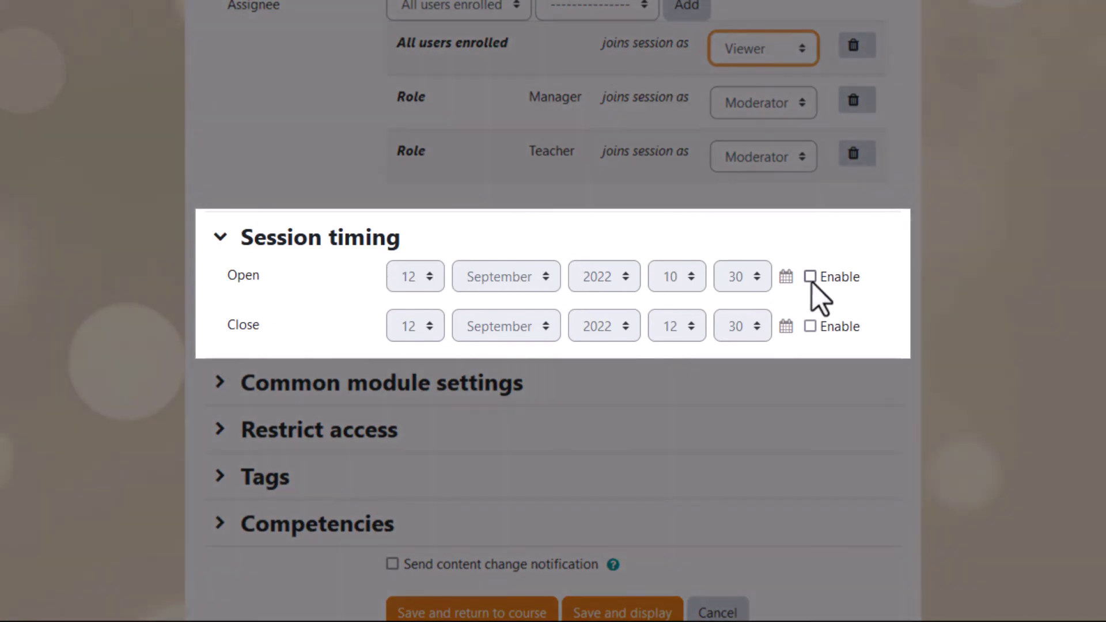
Enable the Open (12 September 2022 10:30) and Close (12:30) session times.
{"action": "left_click", "coordinate": [810, 276]}
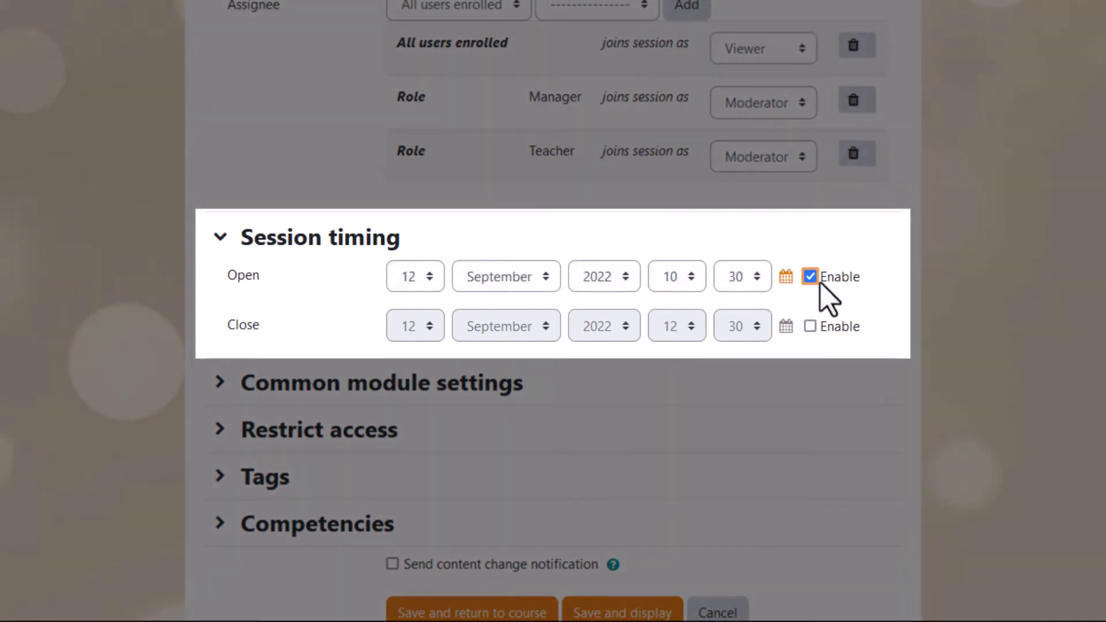
{"action": "left_click", "coordinate": [810, 326]}
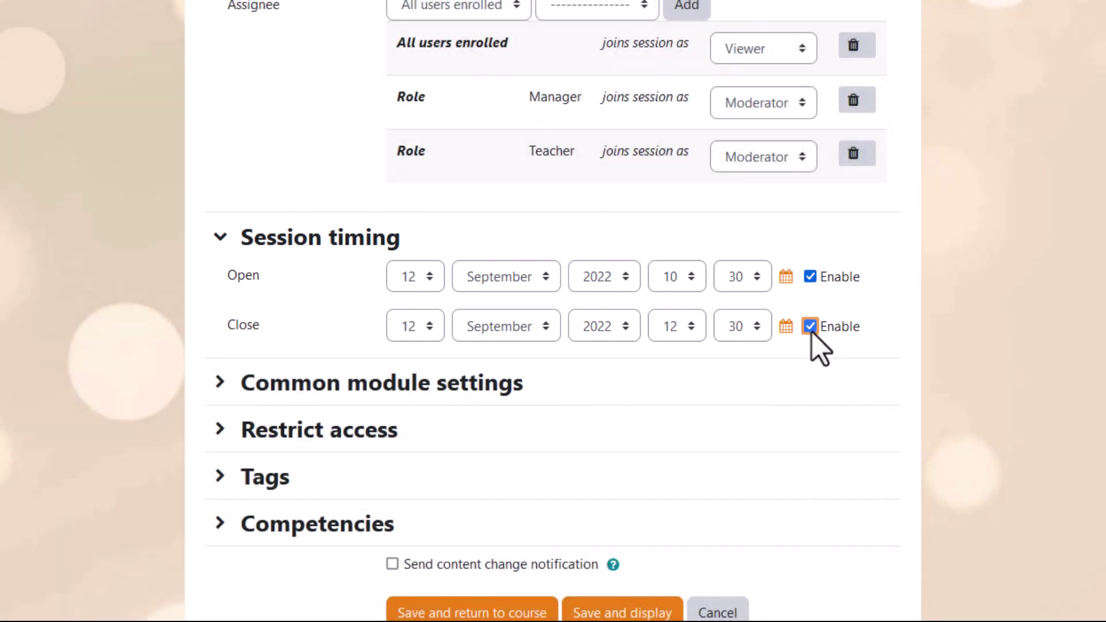
{"action": "scroll", "coordinate": [813, 333], "scroll_direction": "down", "scroll_amount": 2}
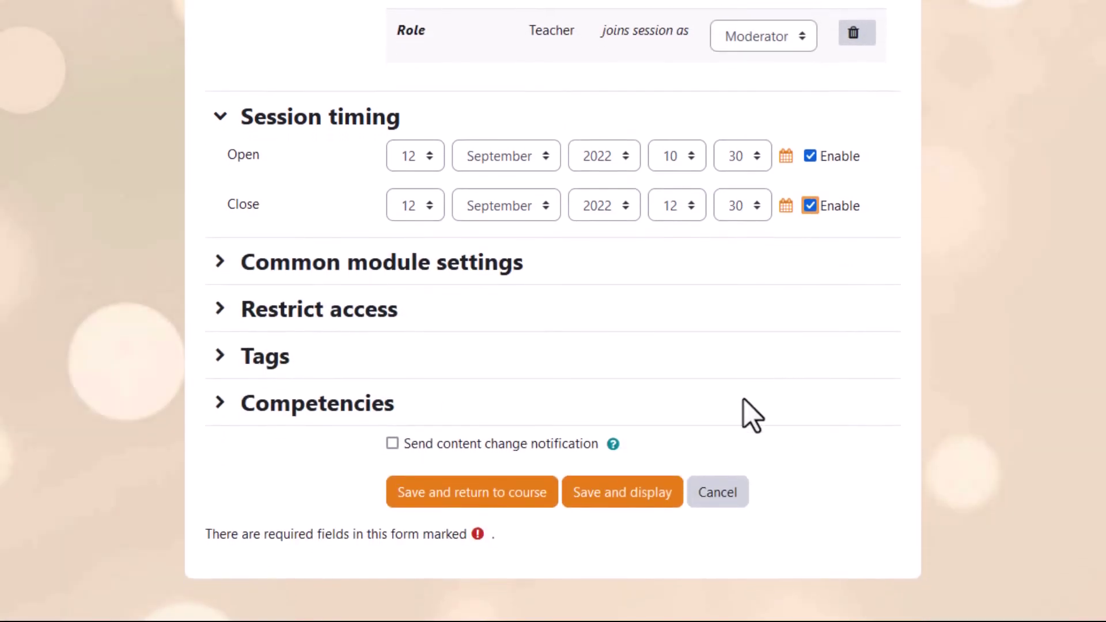
Save the English 101 room with 'Save and display'.
{"action": "left_click", "coordinate": [622, 497]}
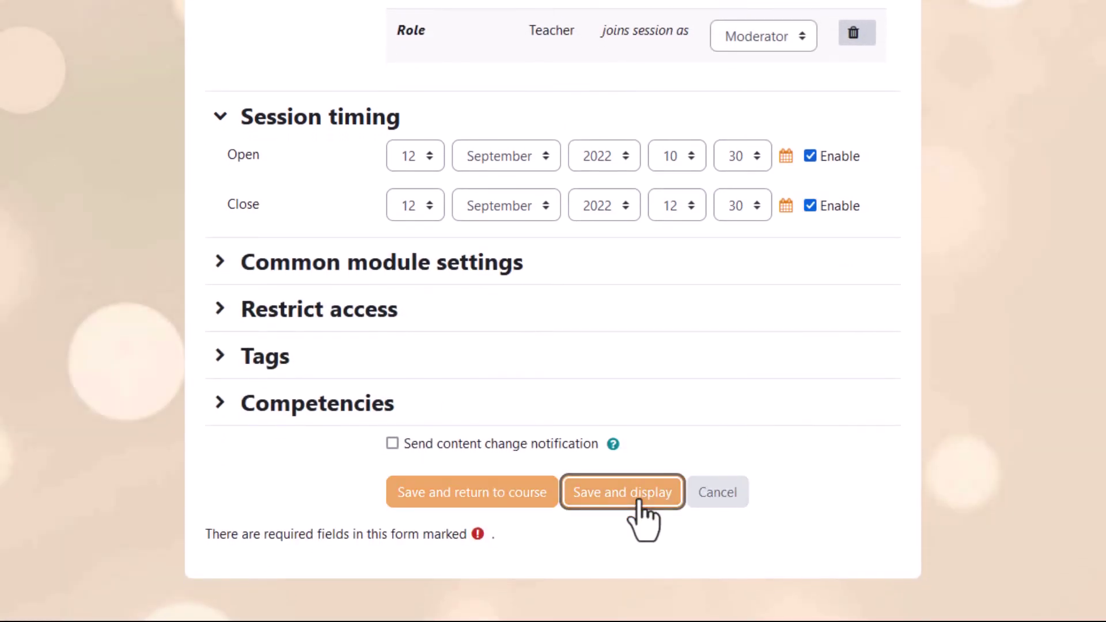